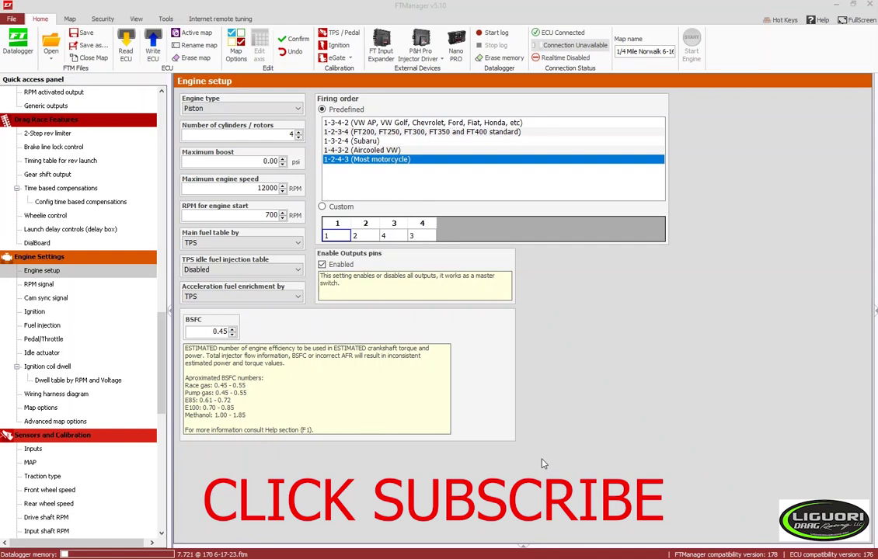
scroll(125, 382, "up", 3)
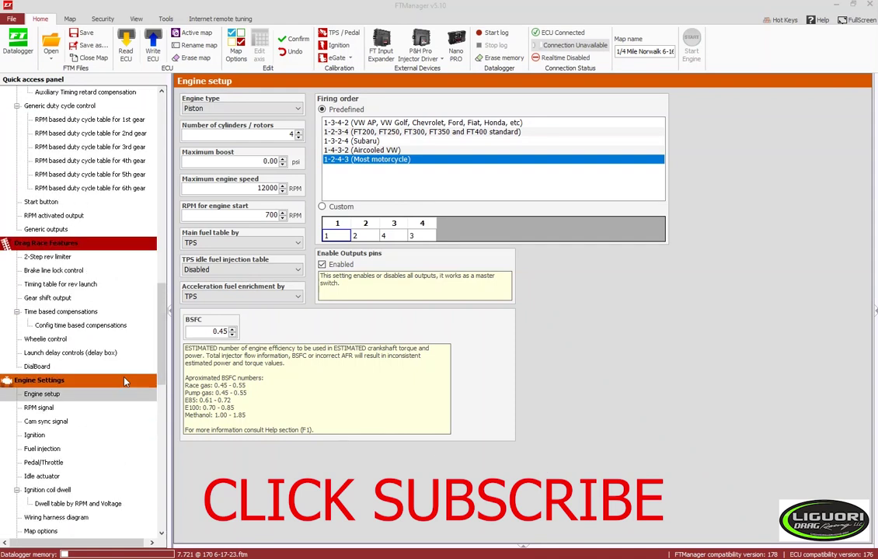
scroll(125, 382, "up", 12)
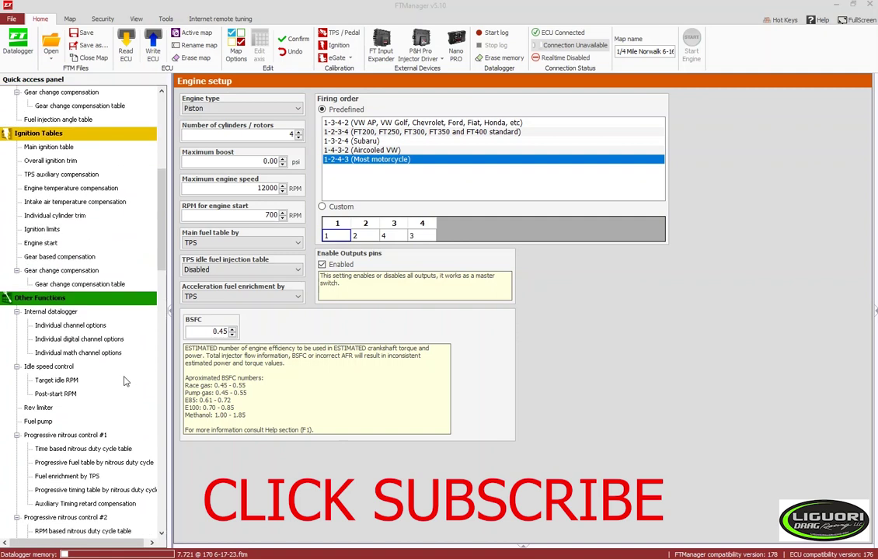
scroll(124, 381, "up", 8)
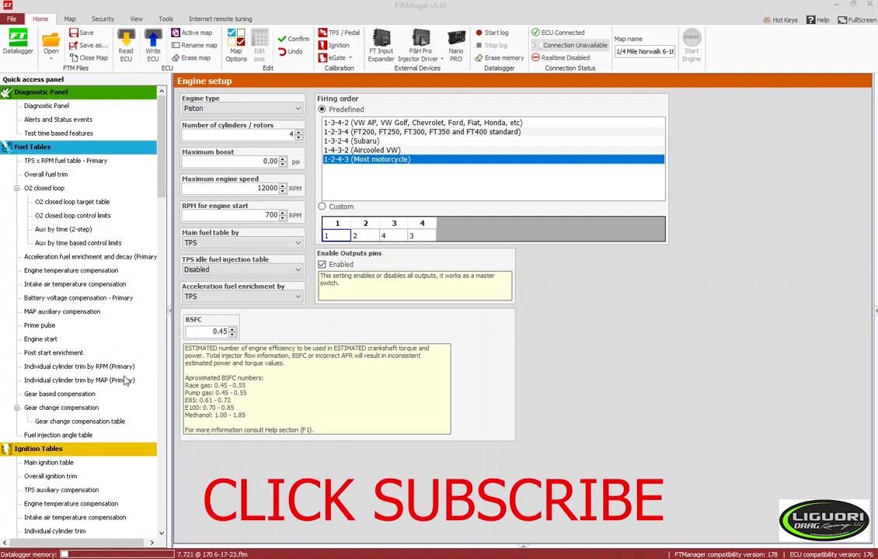
Check the ECU's product model and main firmware version in the ECU information, and close it
left_click(166, 20)
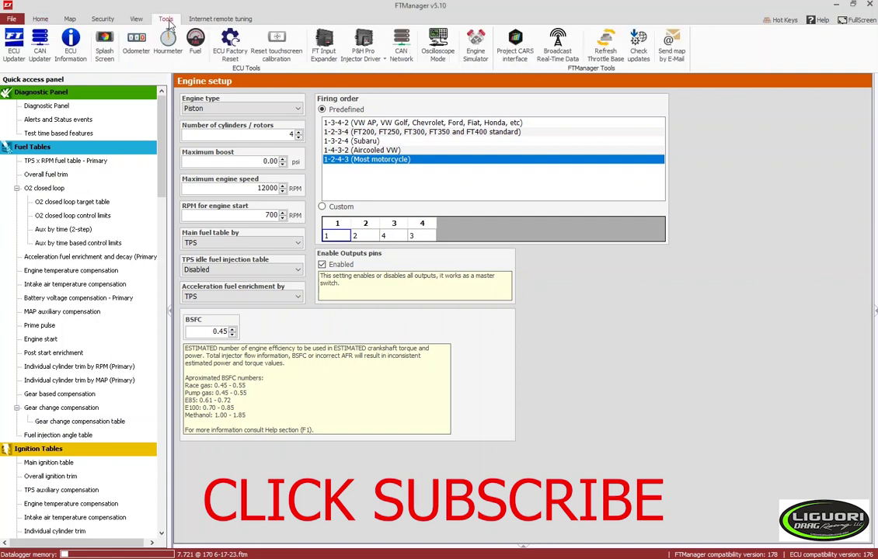
left_click(68, 47)
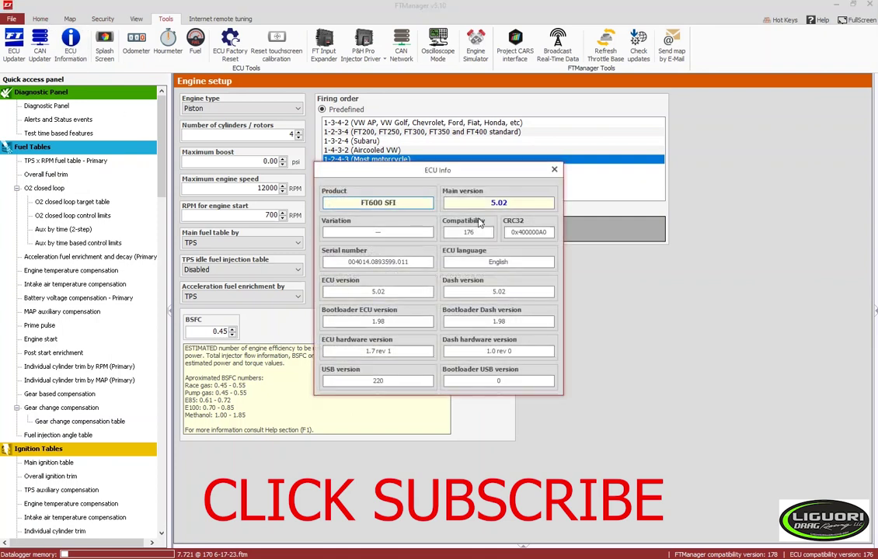
double_click(515, 205)
triple_click(414, 202)
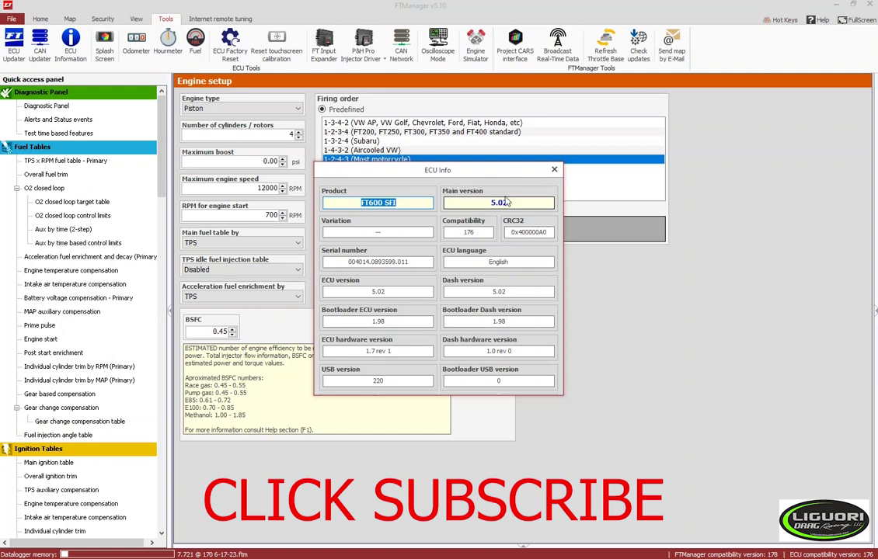
left_click(554, 170)
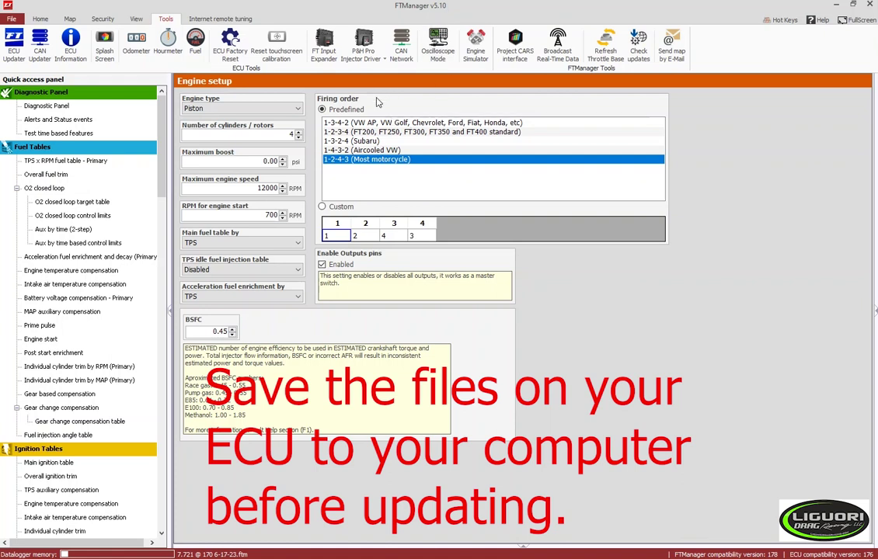
Launch the ECU updater, declining to save changes for all open datalogger files
left_click(16, 58)
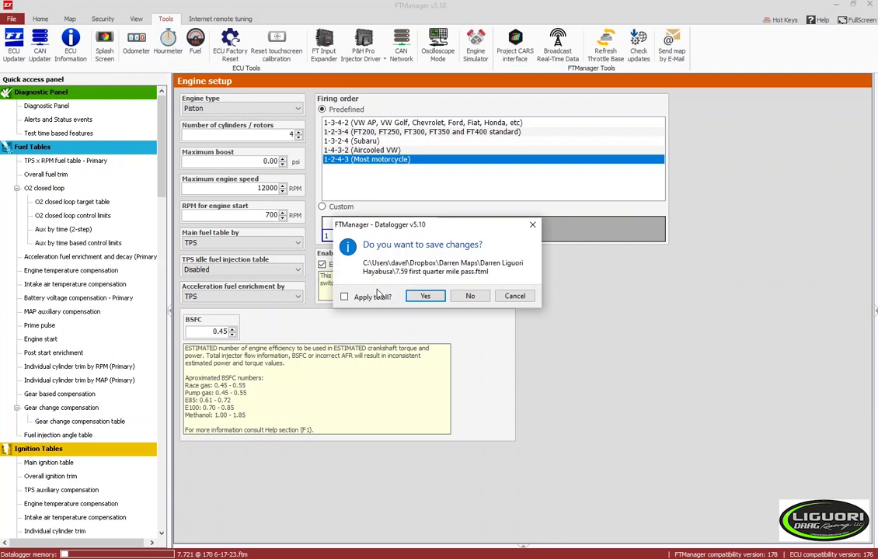
left_click(360, 299)
left_click(470, 296)
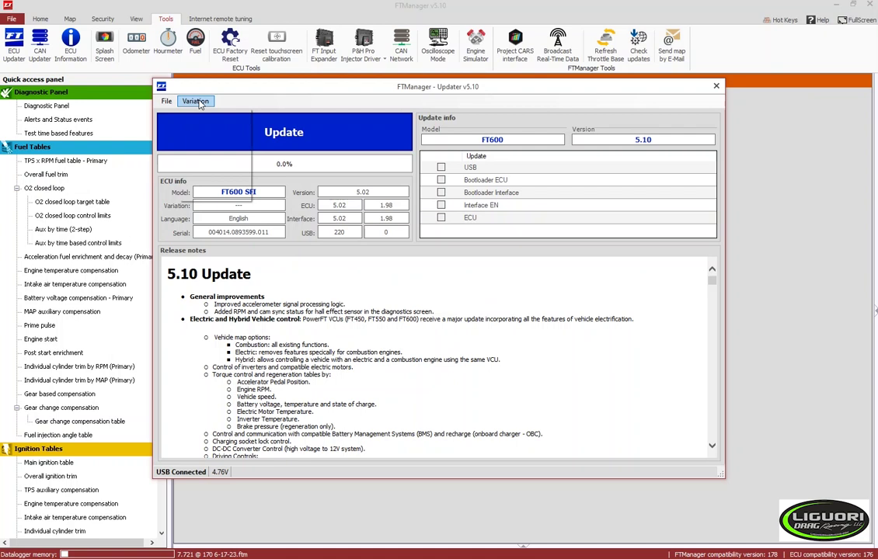
Load the FT600 SPORTSMAN NO BOX - NHRA firmware variation, followed by the FT600 NHRA PRO STOCK MOTORCYCLE variation
left_click(197, 102)
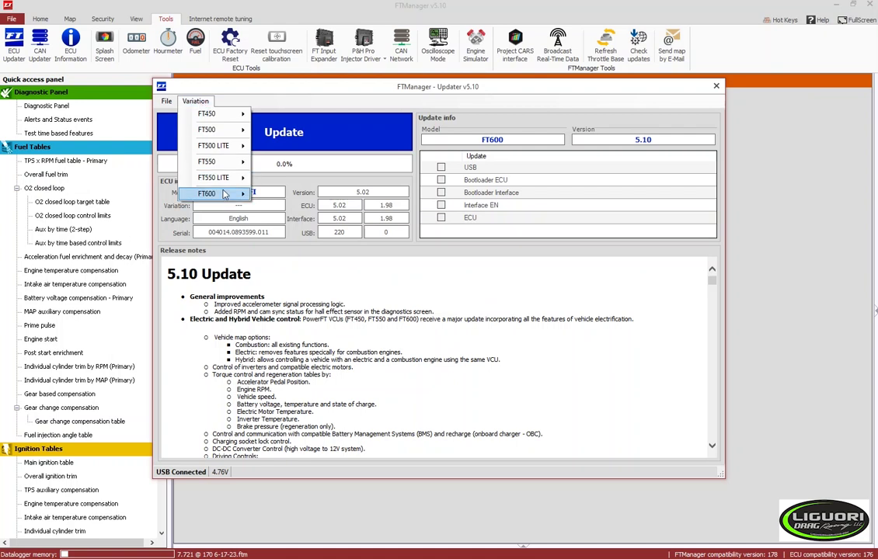
mouse_move(229, 196)
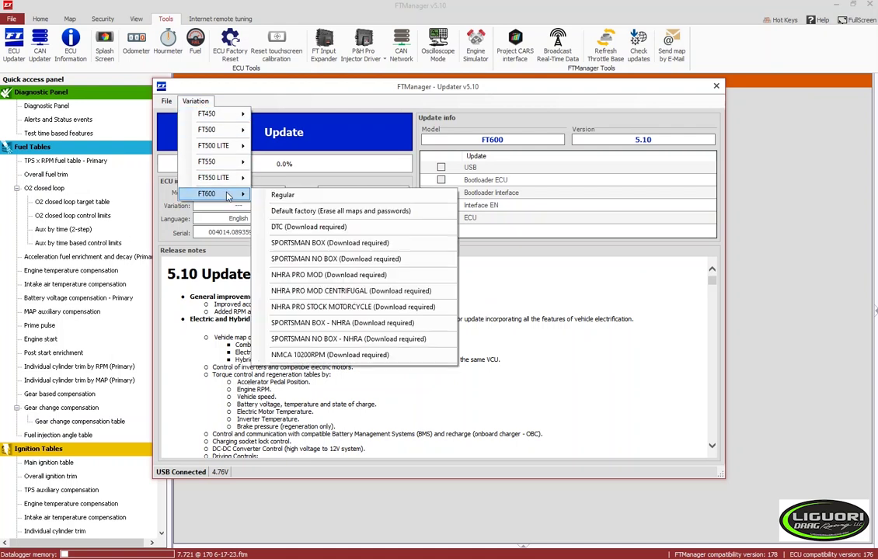
left_click(402, 340)
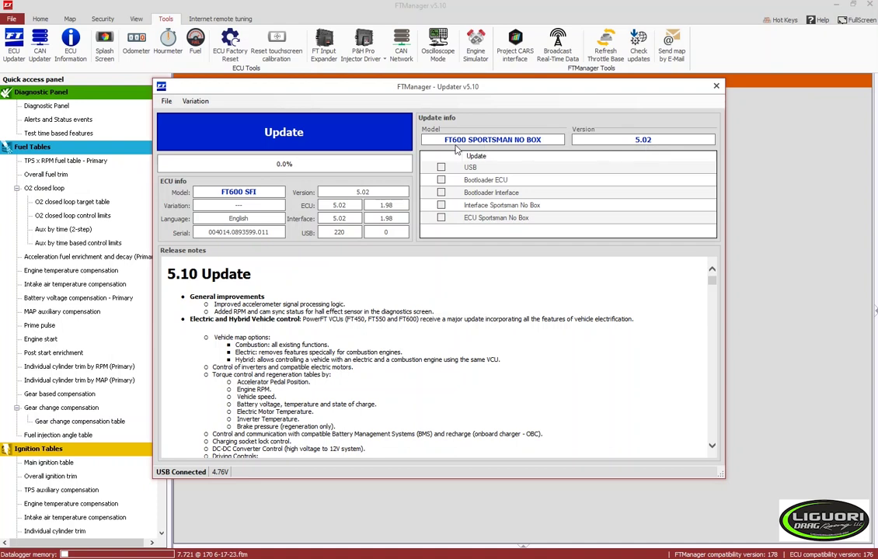
left_click(196, 104)
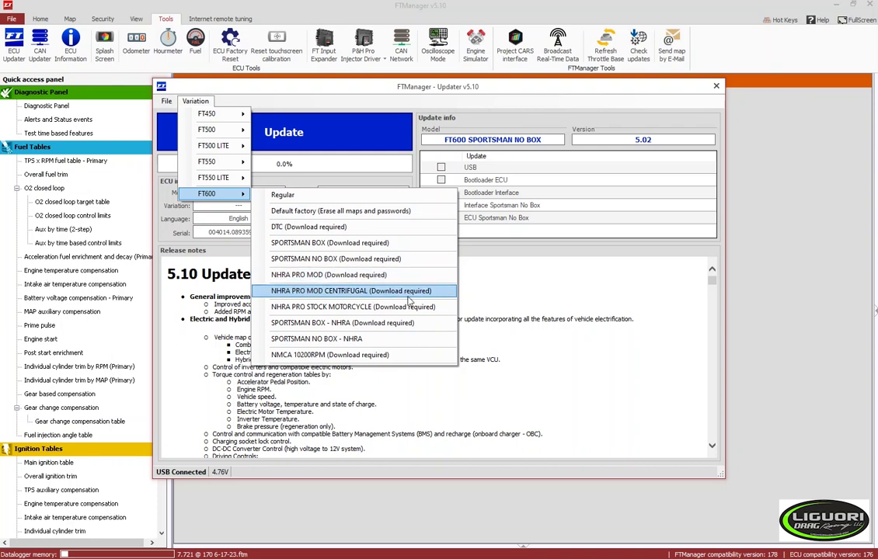
left_click(359, 309)
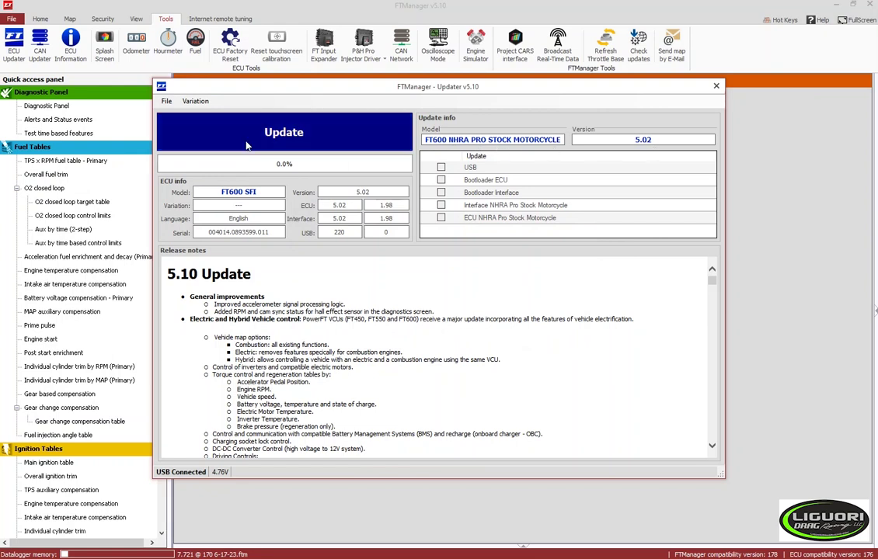
Choose the Regular FT600 firmware variation and update the ECU to version 5.10
left_click(201, 107)
mouse_move(206, 197)
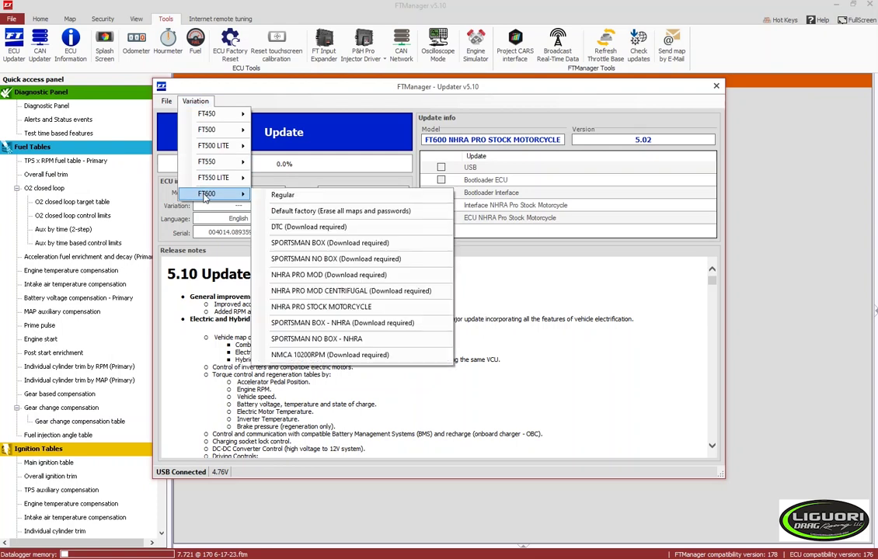
left_click(316, 199)
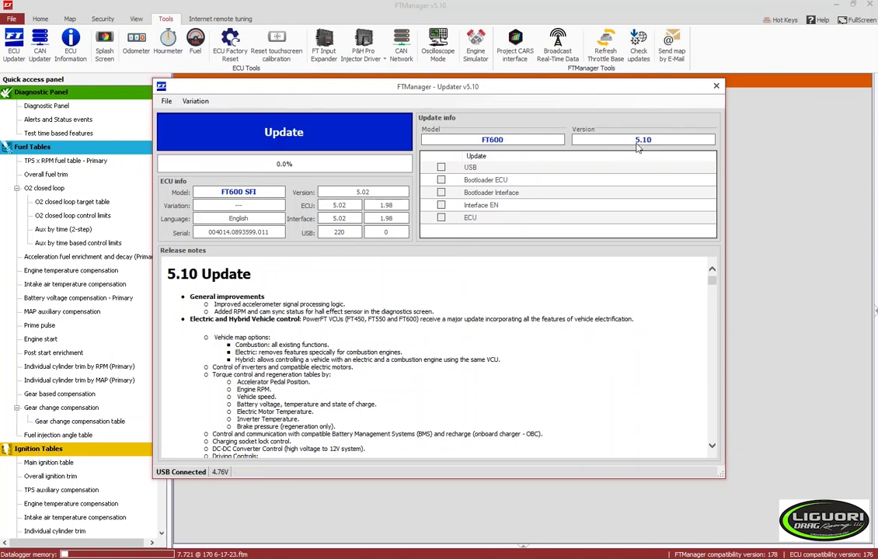
left_click(266, 137)
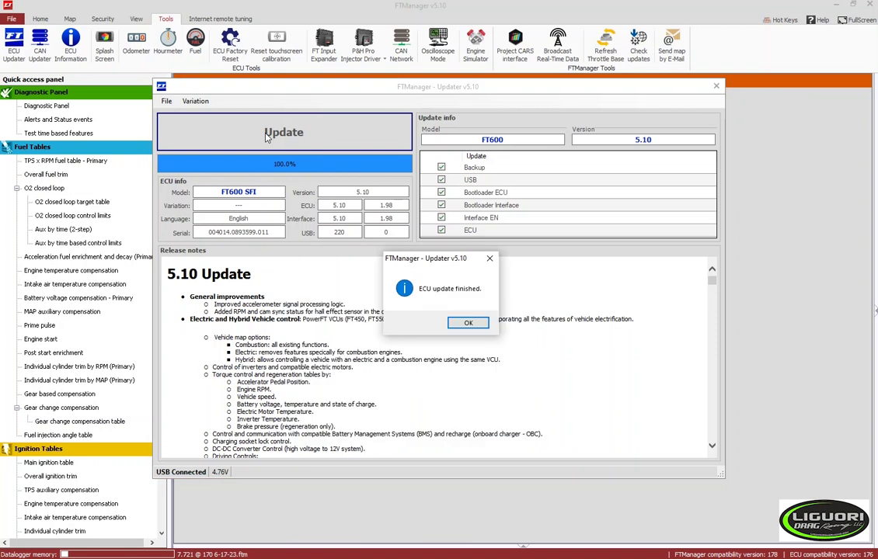
left_click(469, 324)
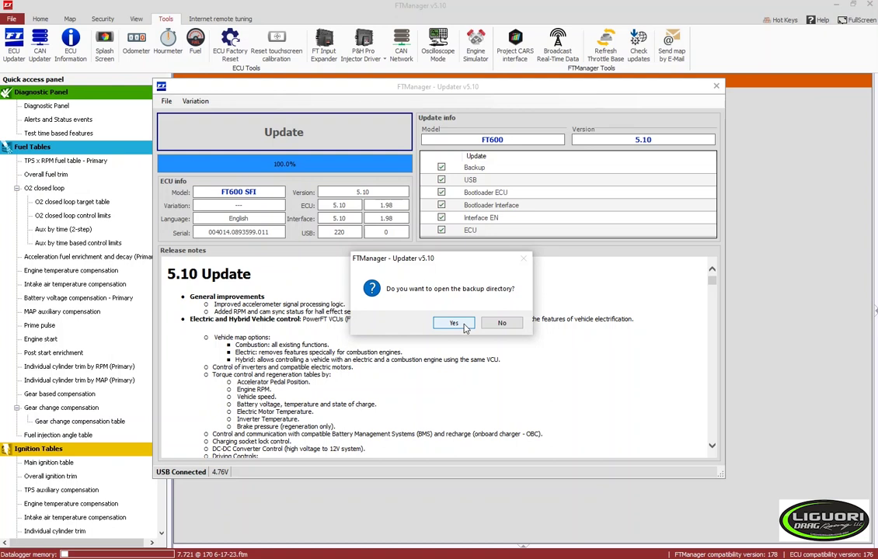
Open the backup directory and load Active_Map_1_-_1_4 Mile Norwalk 6-16-23.ftm over the currently open map, closing the File Explorer window
left_click(465, 327)
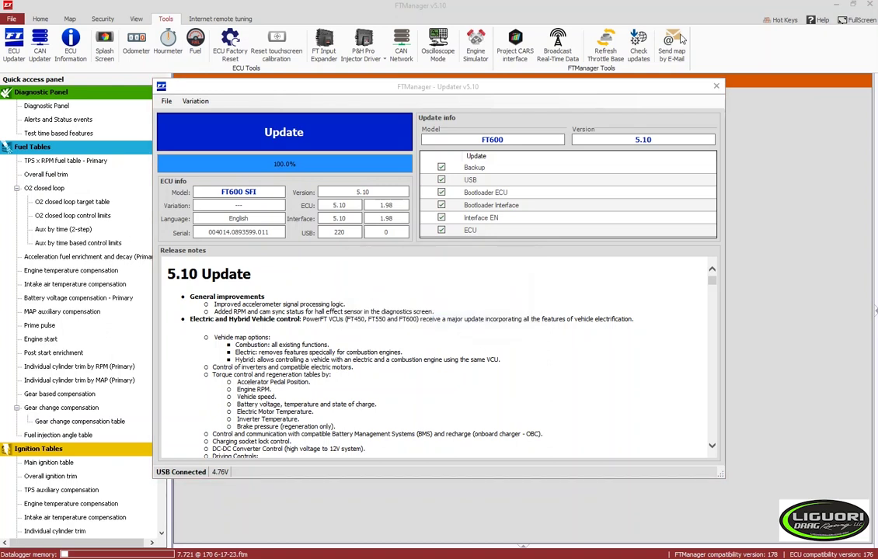
left_click_drag(844, 115, 469, 87)
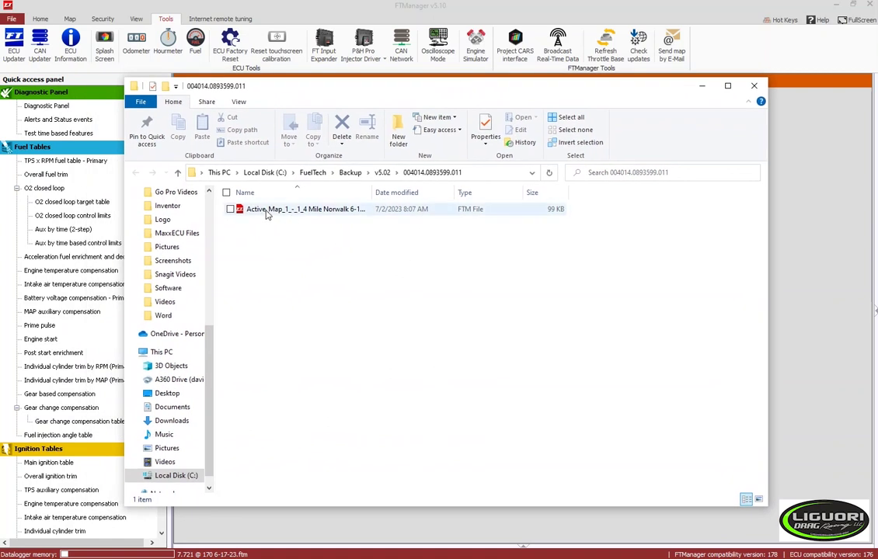
double_click(272, 208)
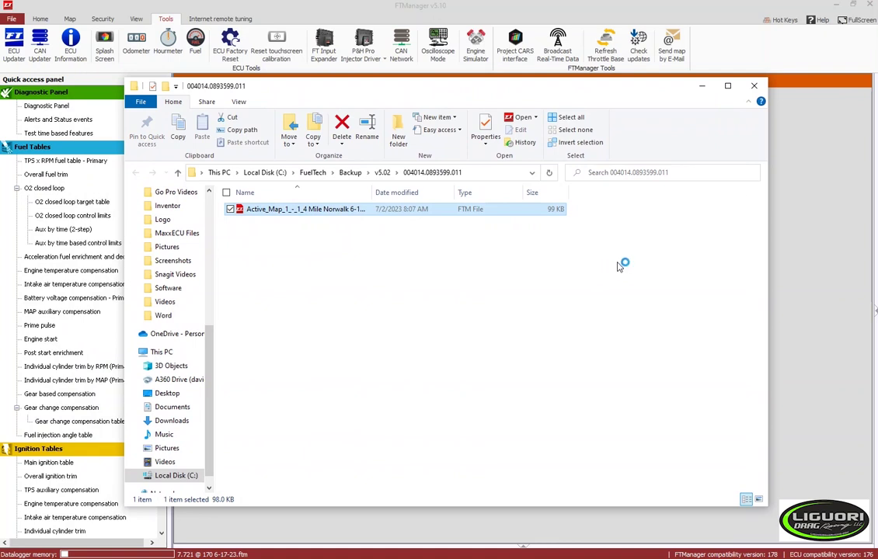
left_click(755, 87)
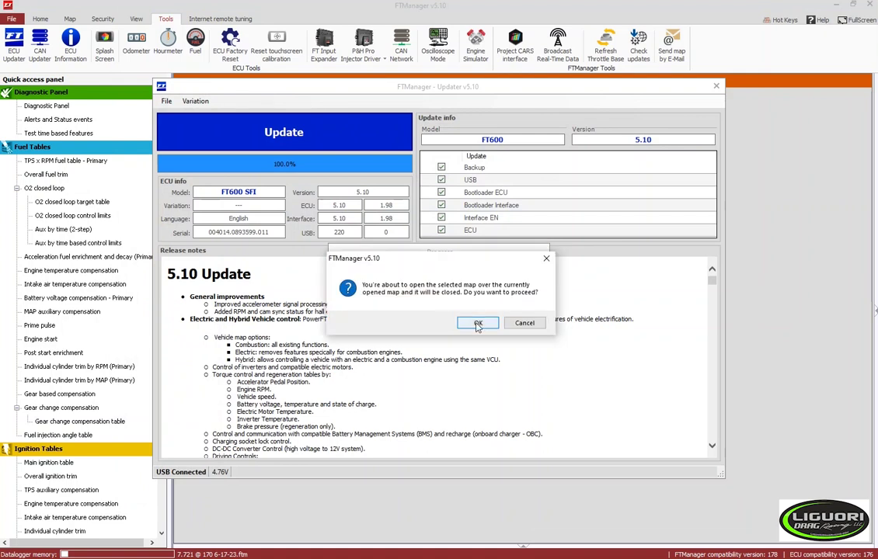
left_click(478, 323)
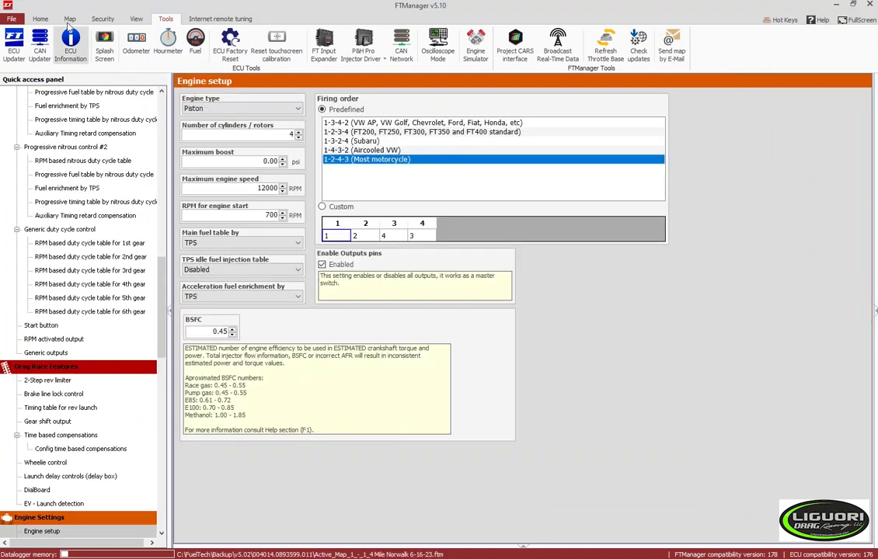
Write the loaded backup map to the ECU's active Map #1 slot, 1/4 Mile Norwalk 6-16-23
left_click(42, 18)
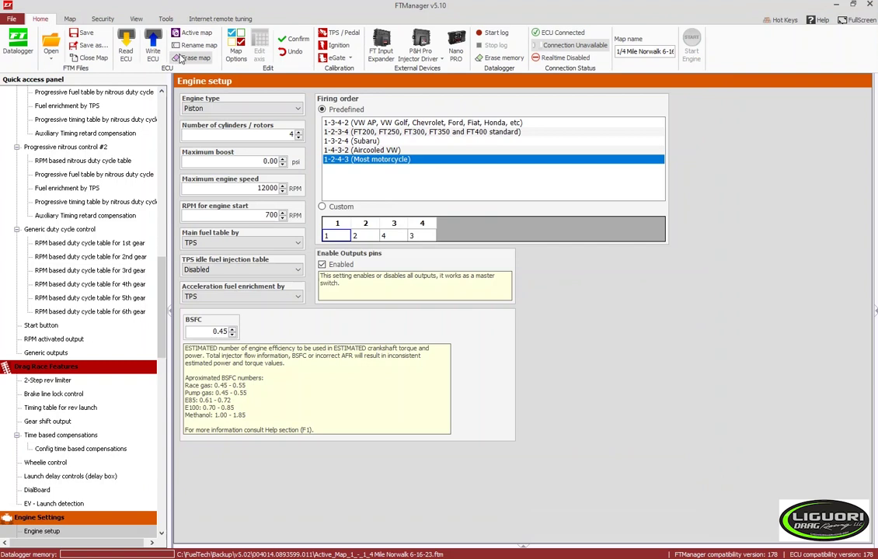
left_click(156, 50)
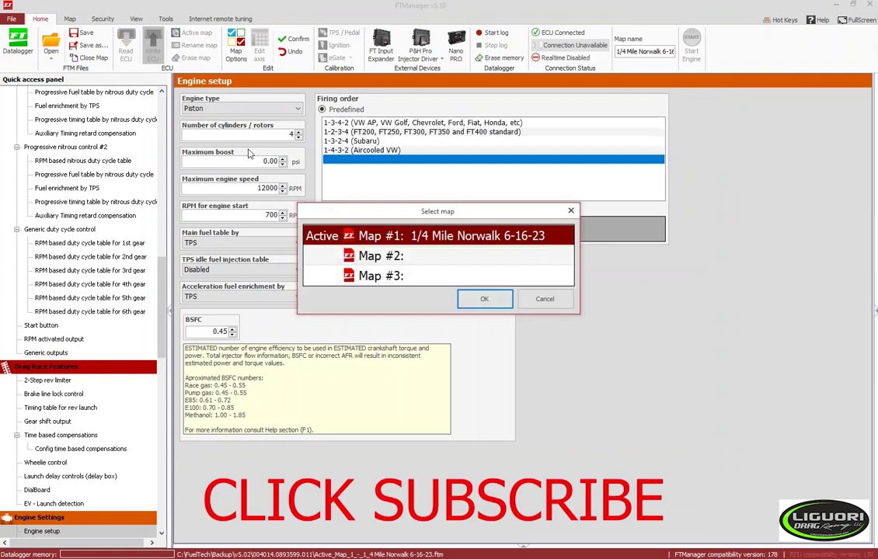
left_click(481, 297)
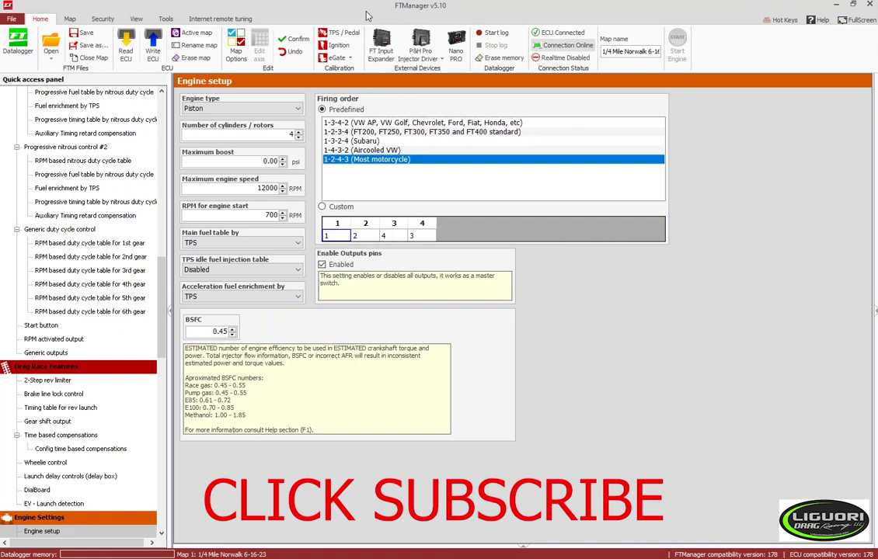
Verify the updated ECU's main version in the ECU information
left_click(164, 19)
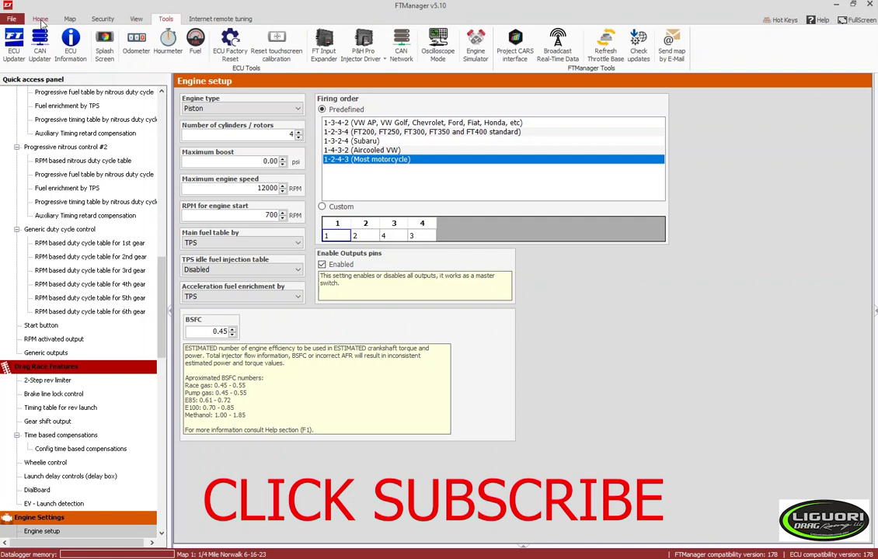
left_click(41, 21)
left_click(169, 21)
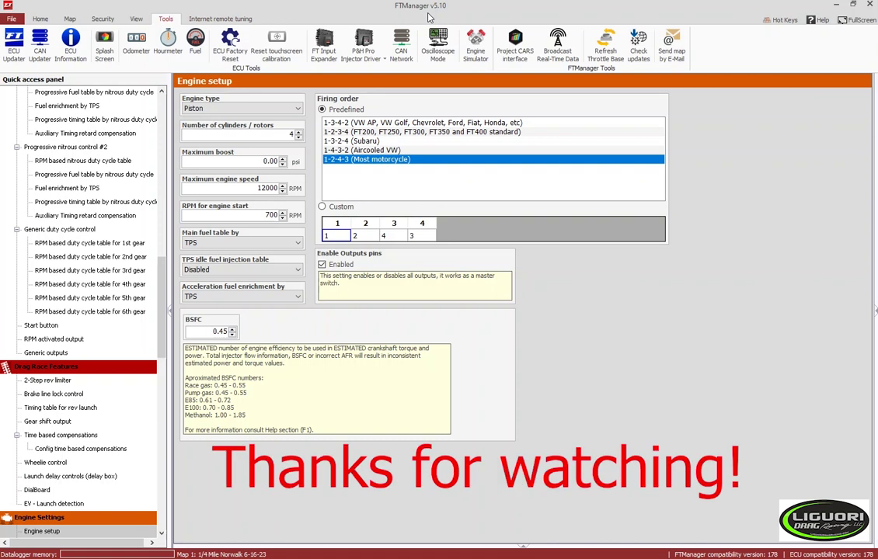
left_click(70, 44)
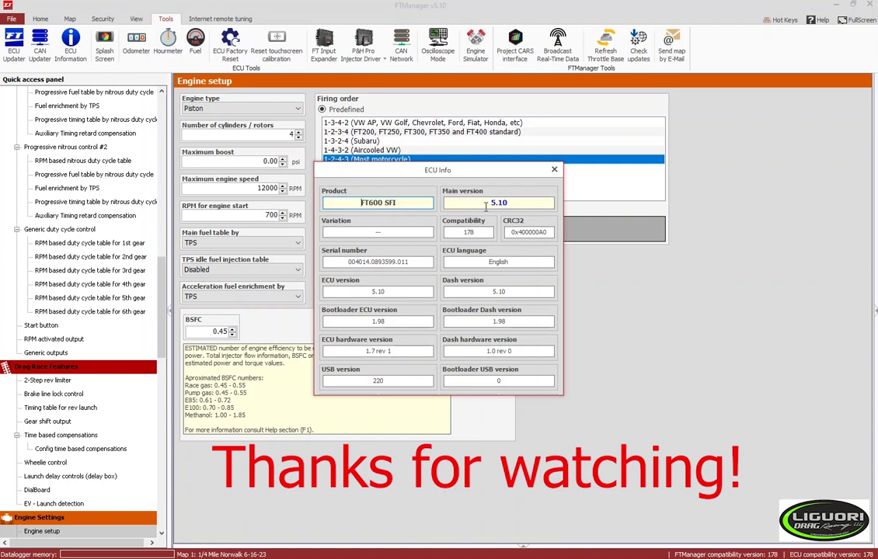
left_click_drag(488, 203, 522, 203)
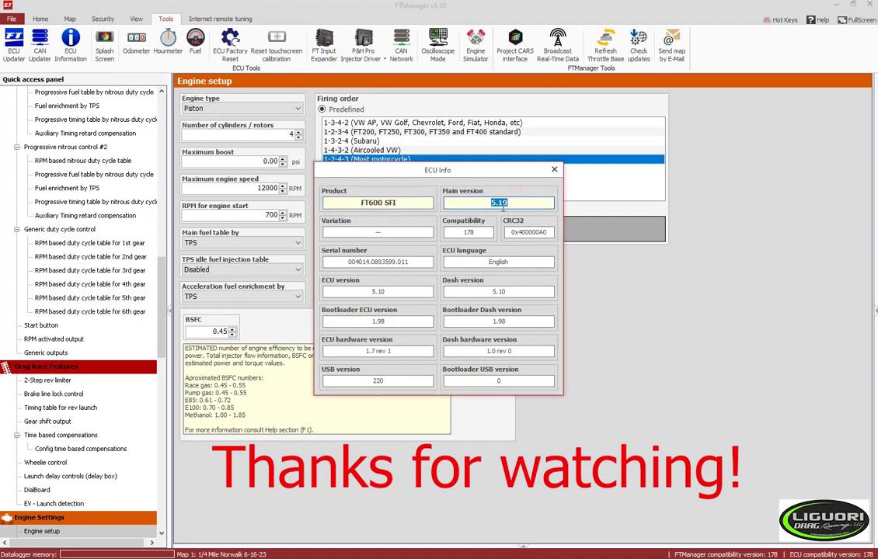